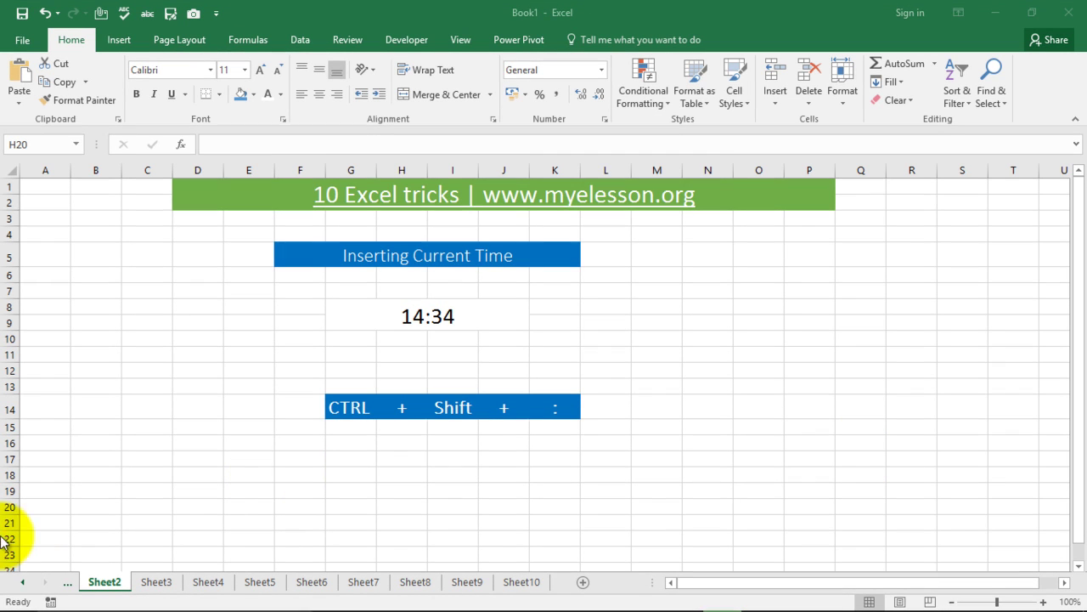
Step: On Sheet1, AutoSum D6:D12 into cell D13, giving a total of 228
left_click(22, 583)
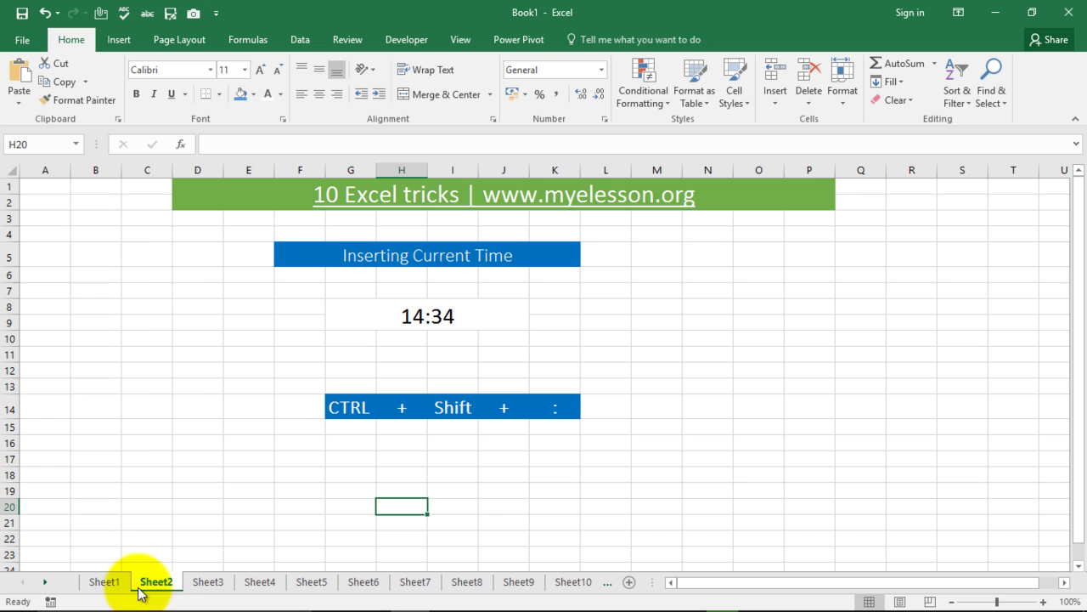
left_click(103, 582)
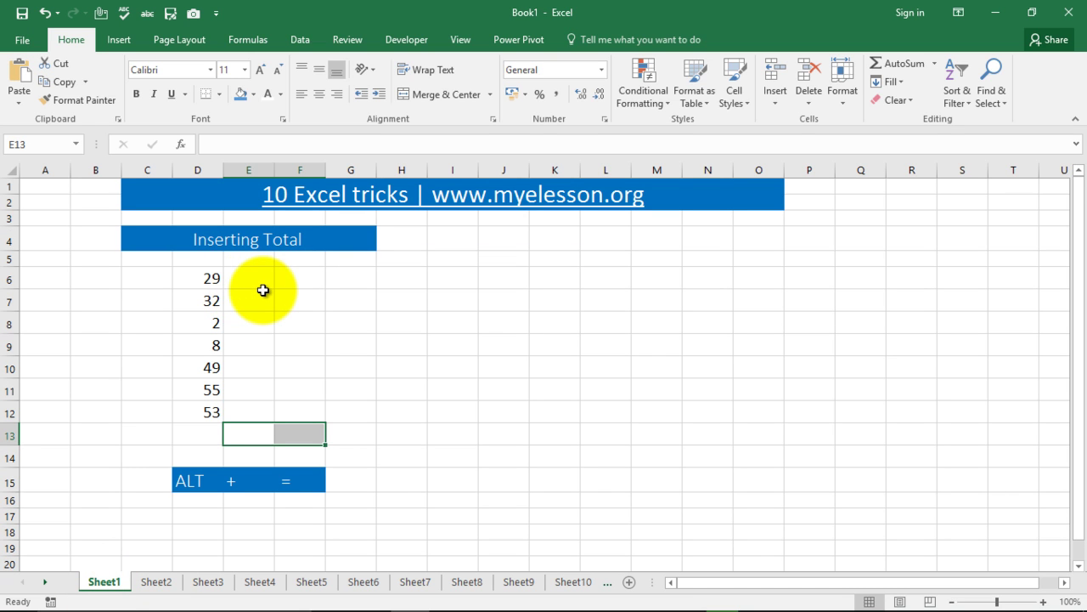
left_click(209, 437)
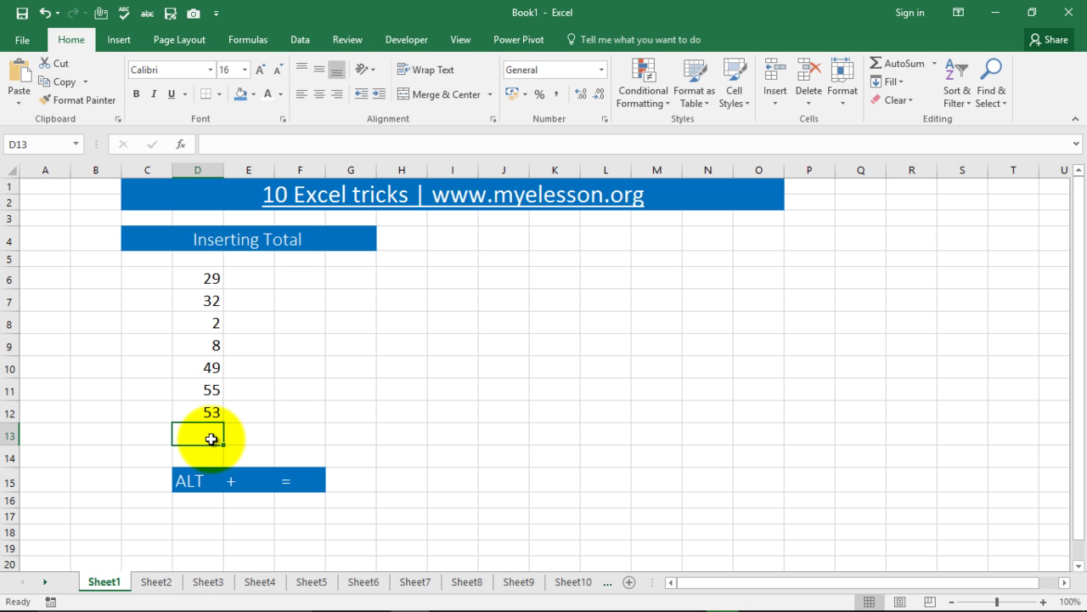
key("alt+equal")
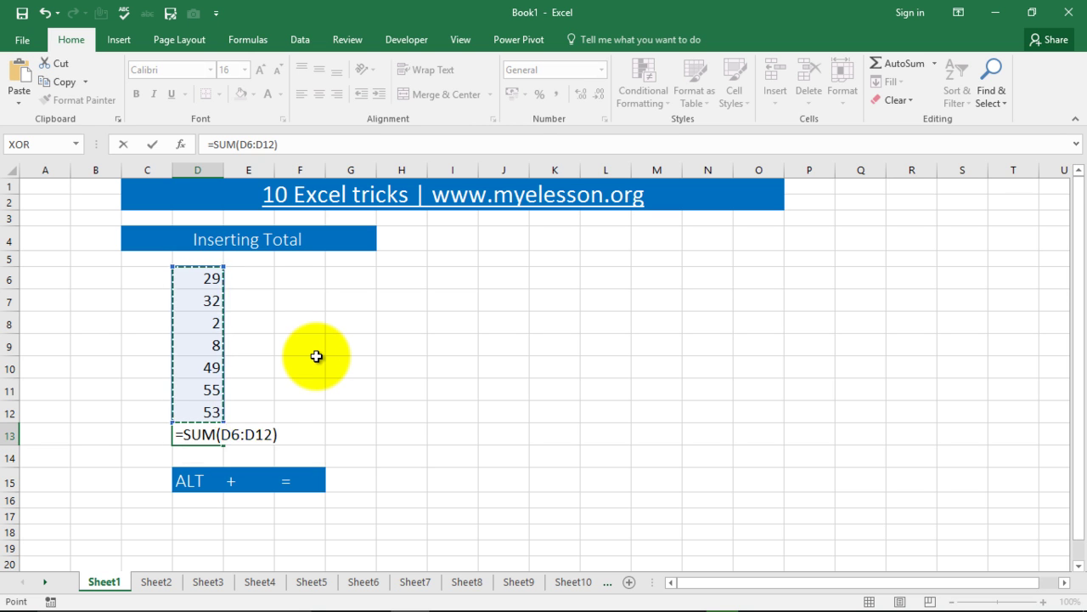
key("Return")
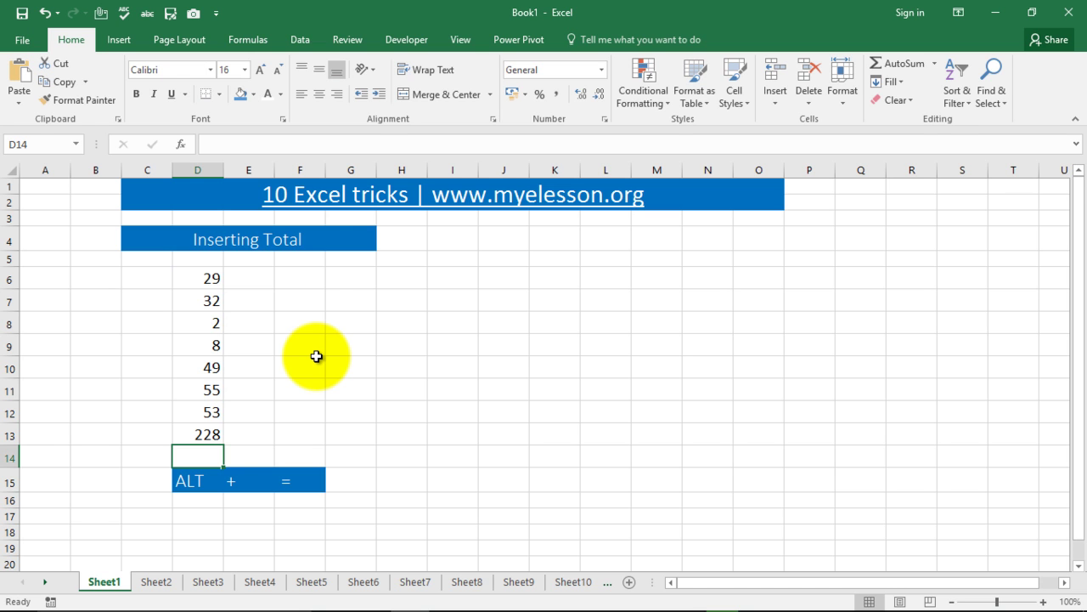
Step: On Sheet2, replace the 14:34 time with the current time 05:03 using Ctrl+Shift+:
left_click(156, 583)
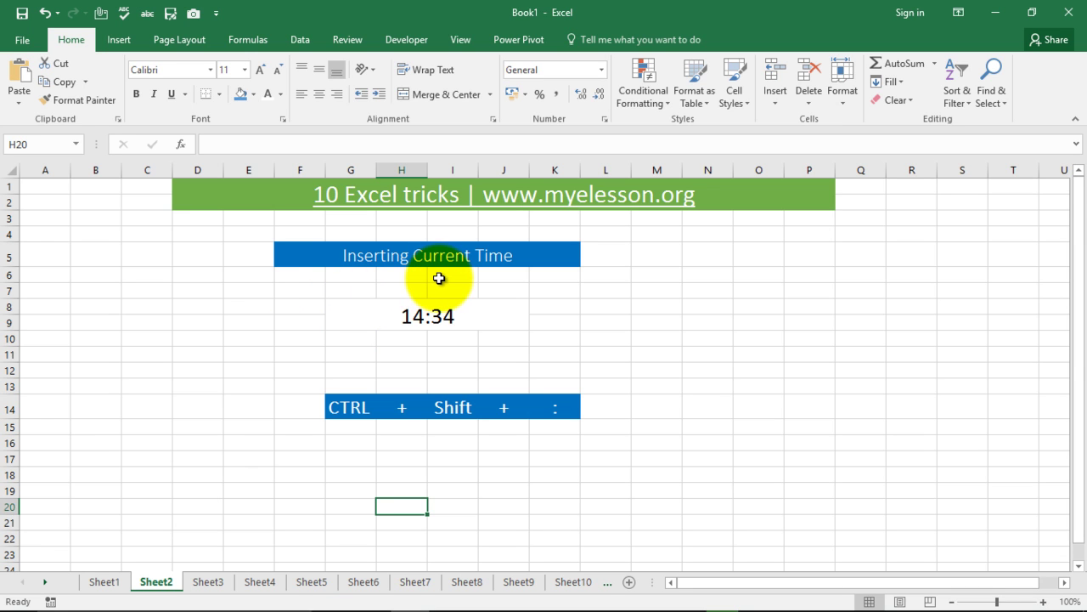
left_click(424, 311)
key("Delete")
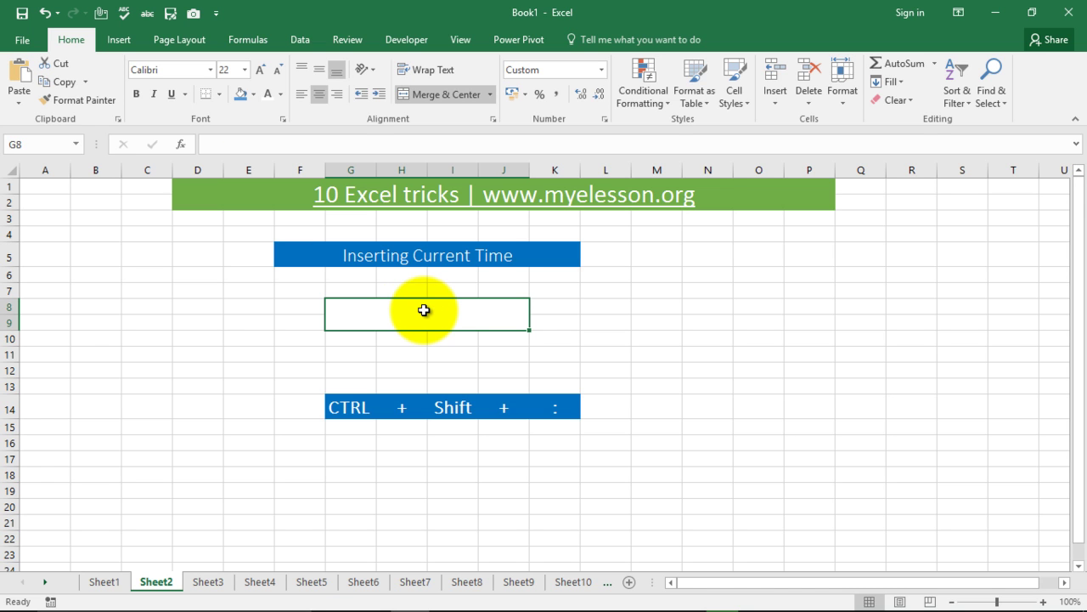
key("ctrl+shift+colon")
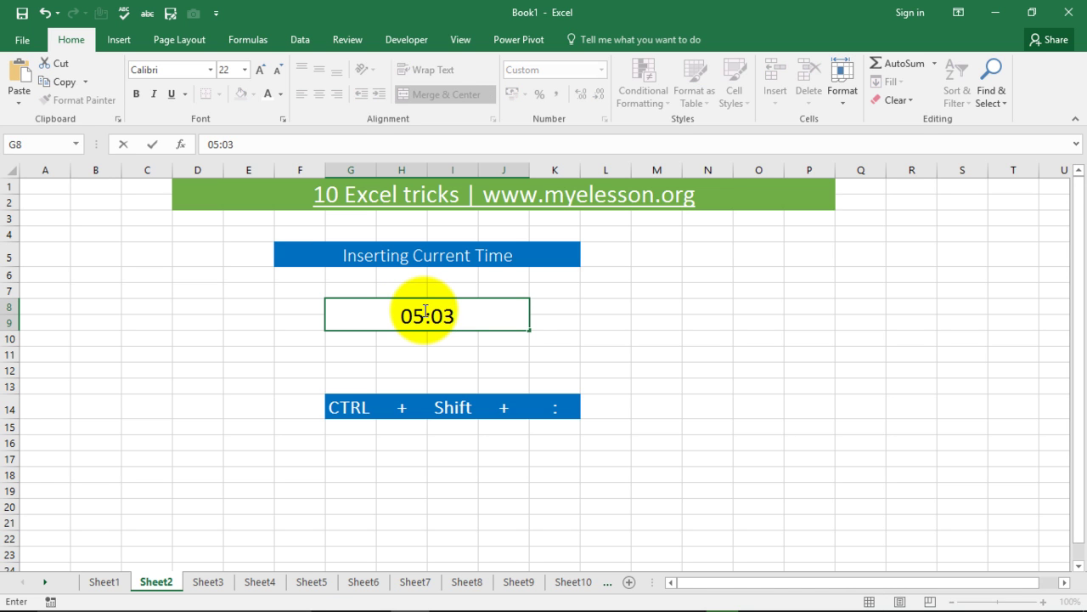
key("Return")
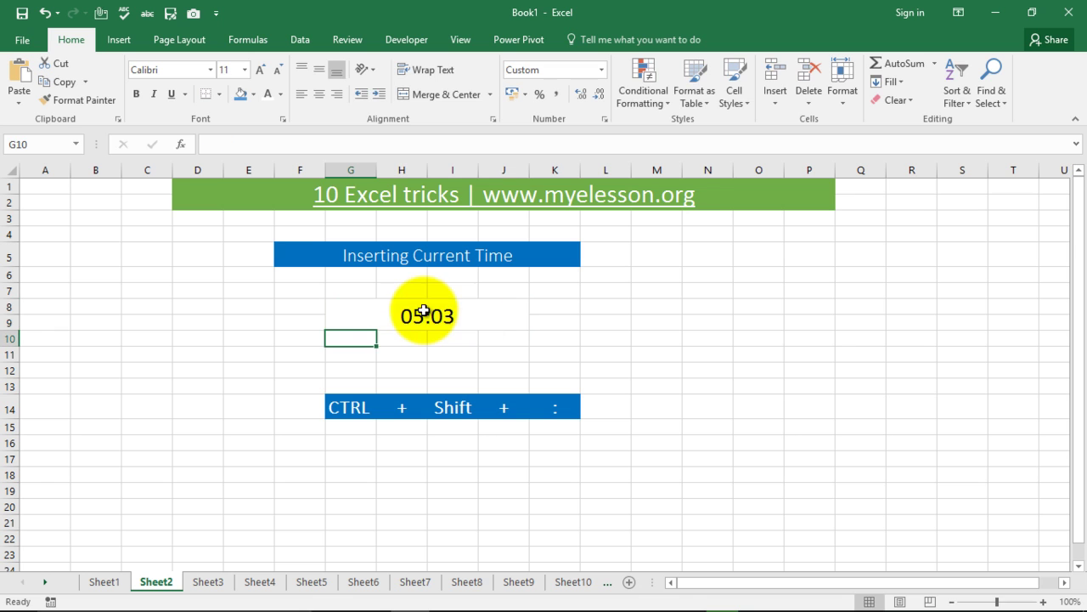
Step: On Sheet3, replace the date 02-05-2017 with today's date 03-05-2017 using Ctrl+;
left_click(206, 585)
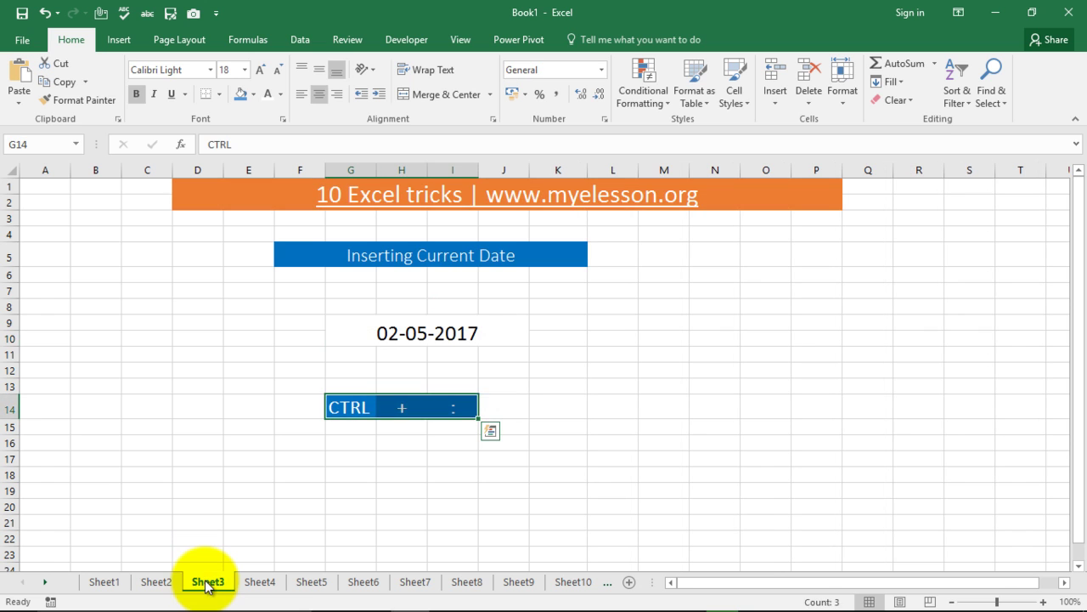
left_click(417, 333)
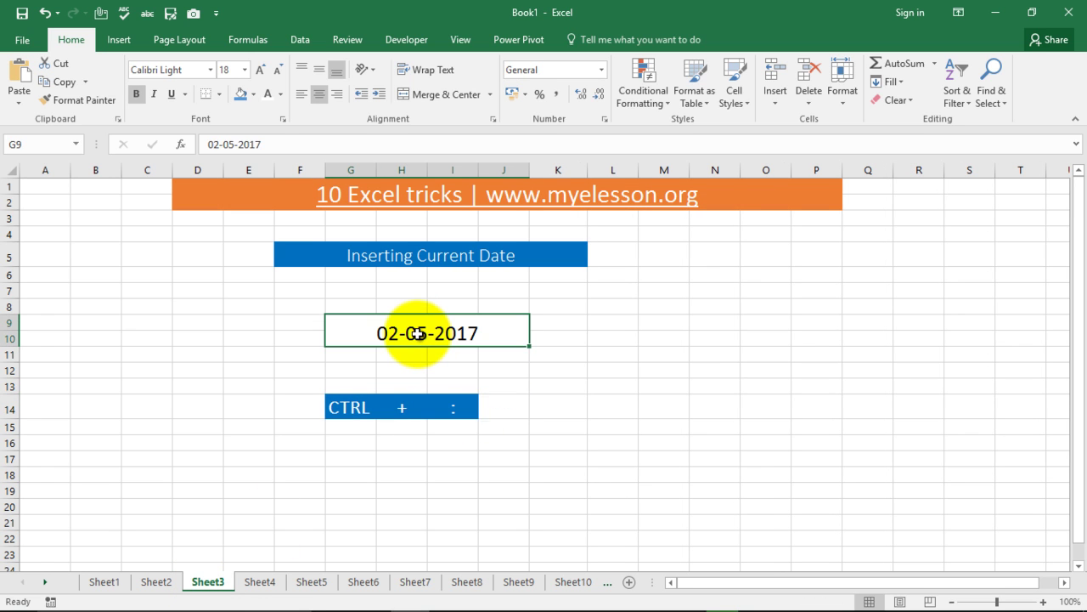
key("Delete")
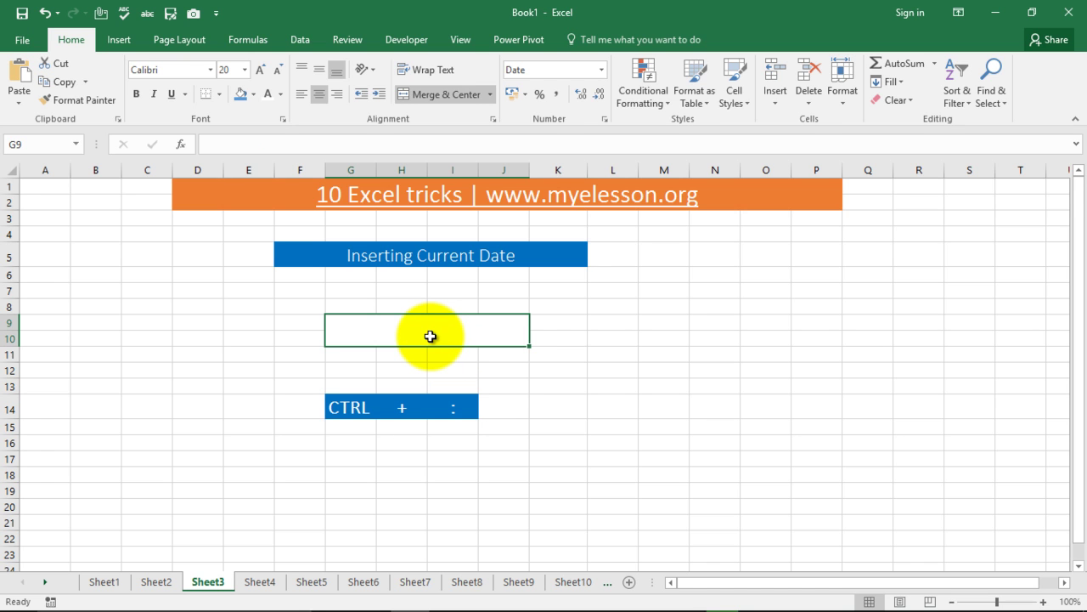
key("ctrl+semicolon")
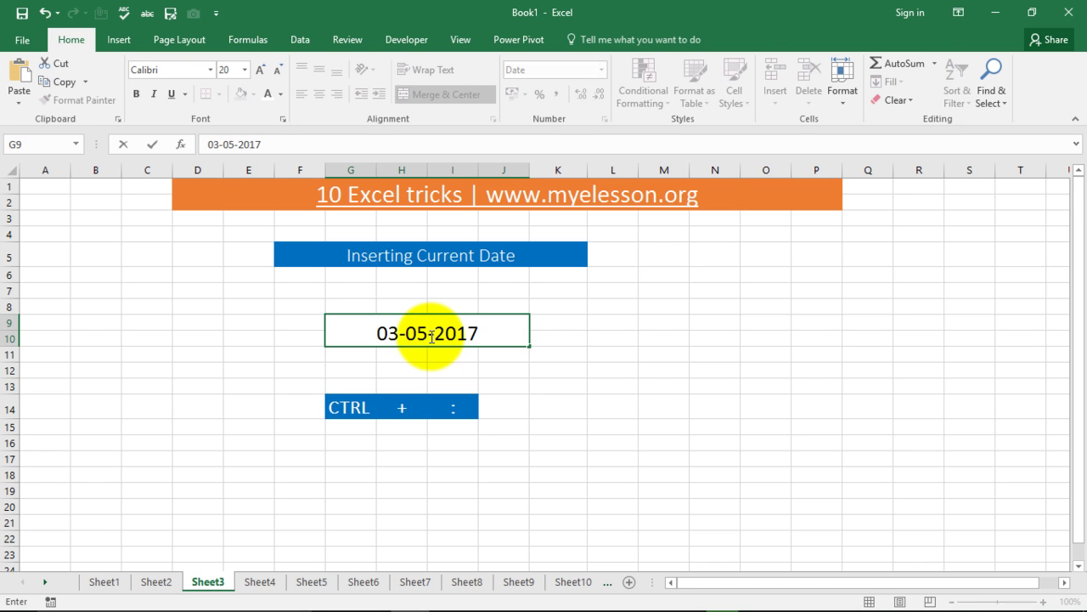
key("Return")
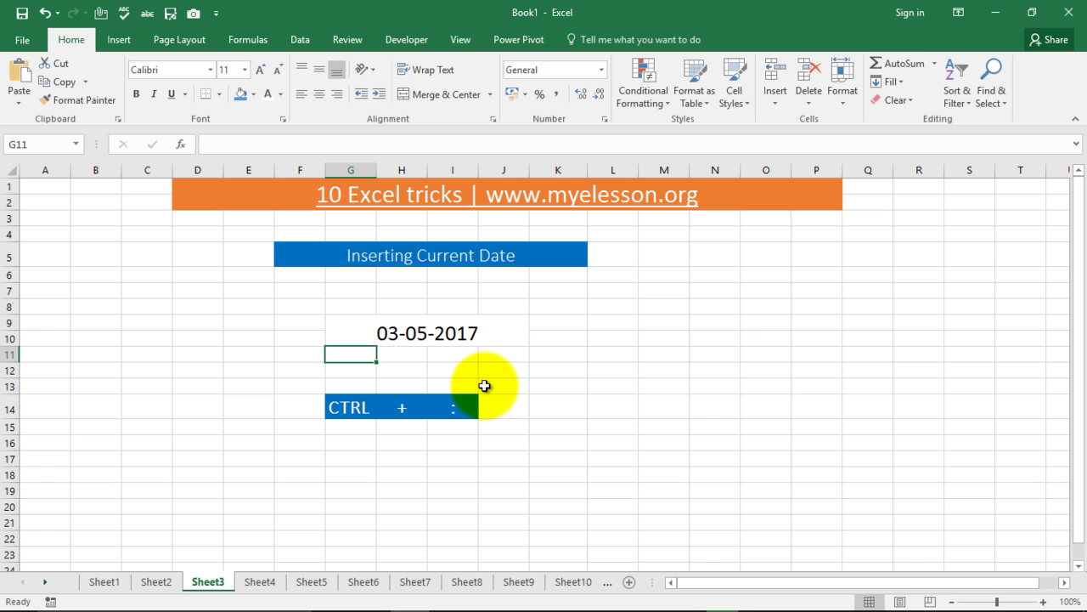
Step: On Sheet4, select the entire column B from cell B10 with Ctrl+Space
left_click(260, 582)
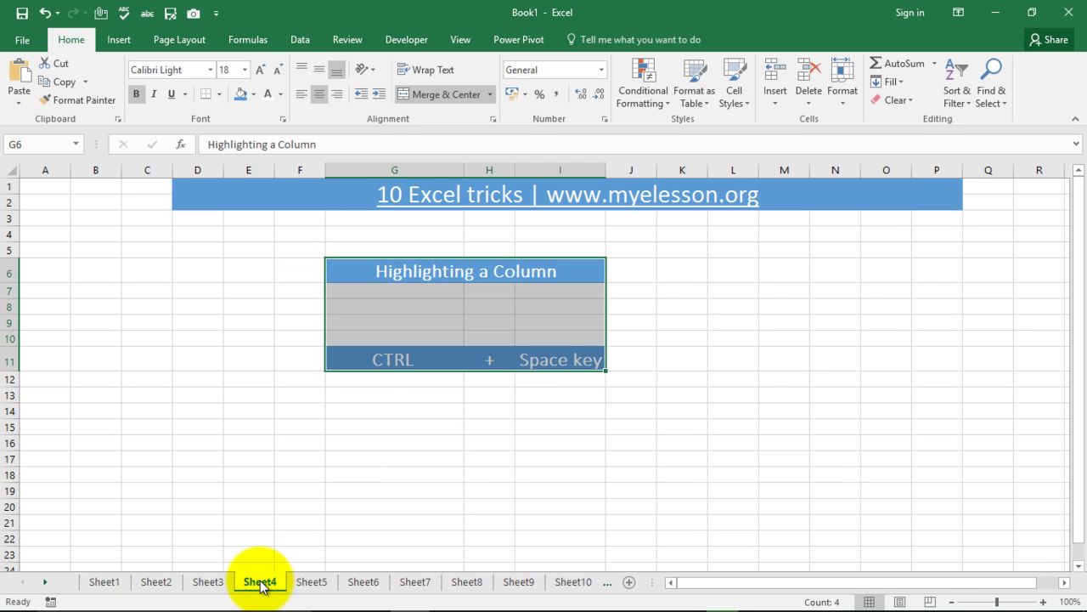
left_click(280, 407)
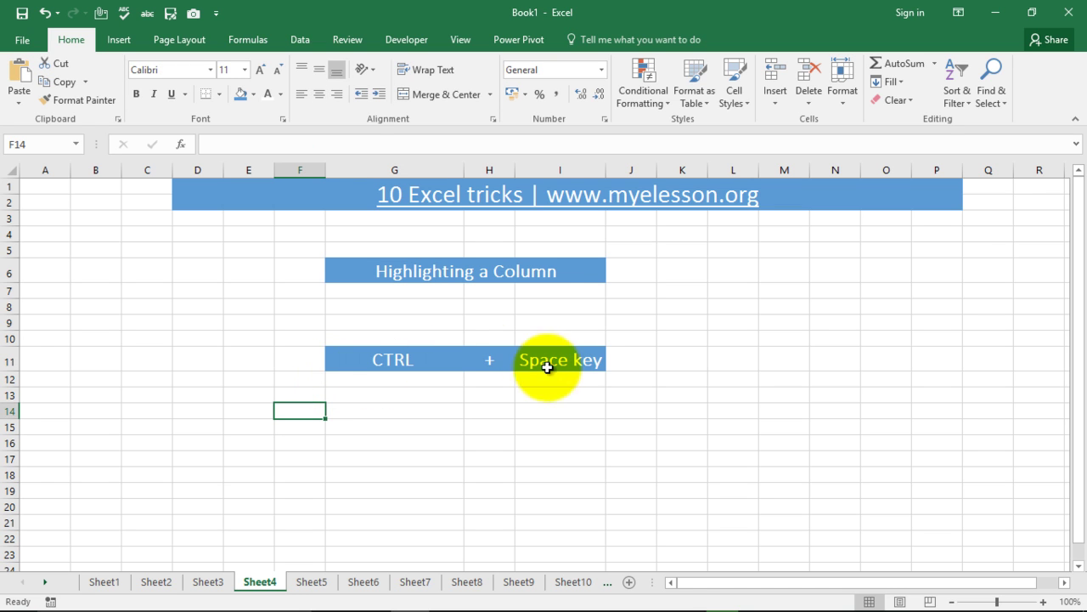
left_click(99, 340)
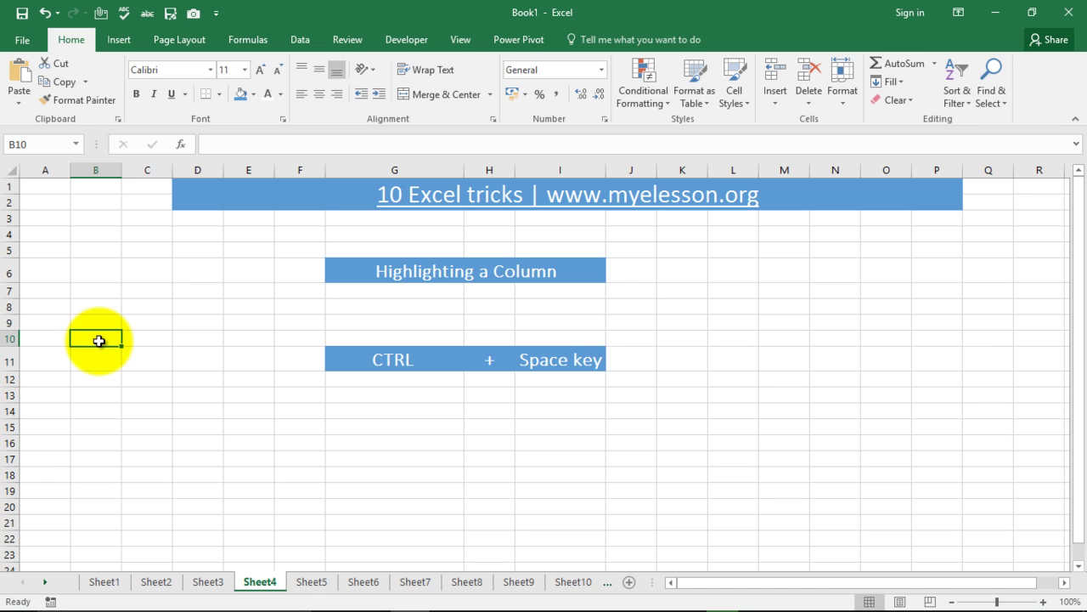
key("ctrl+space")
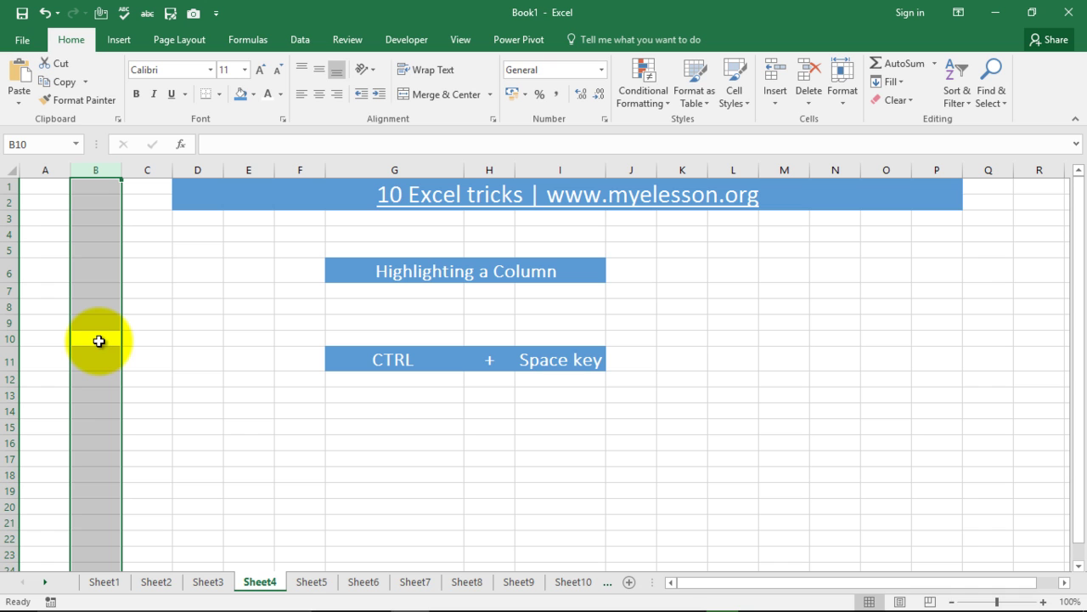
left_click(311, 584)
Step: On Sheet5, select the entire row 11 from cell F11 with Shift+Space
left_click(310, 521)
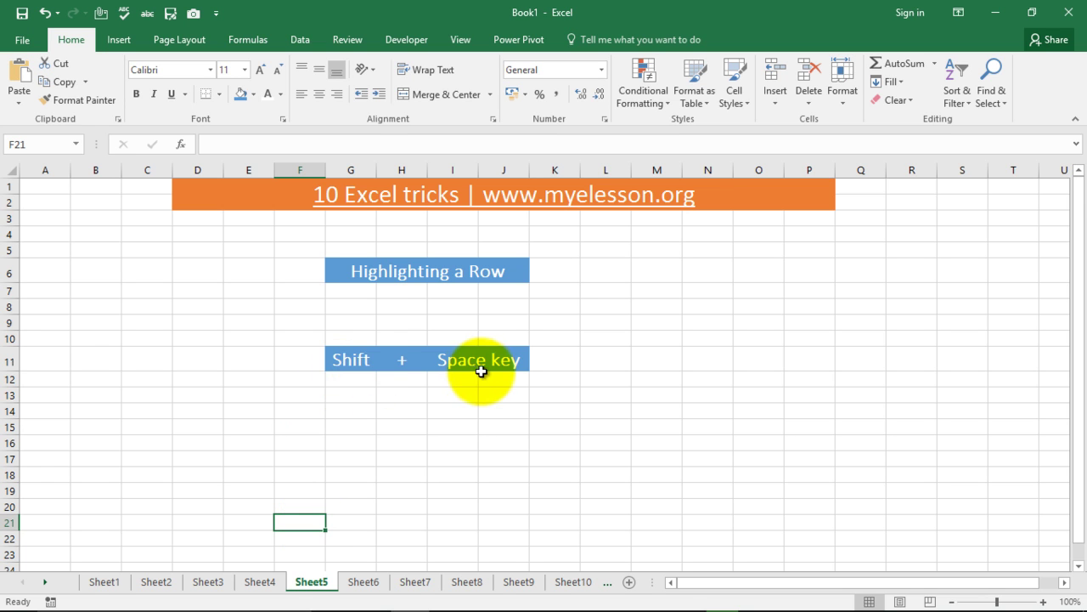
key("shift+space")
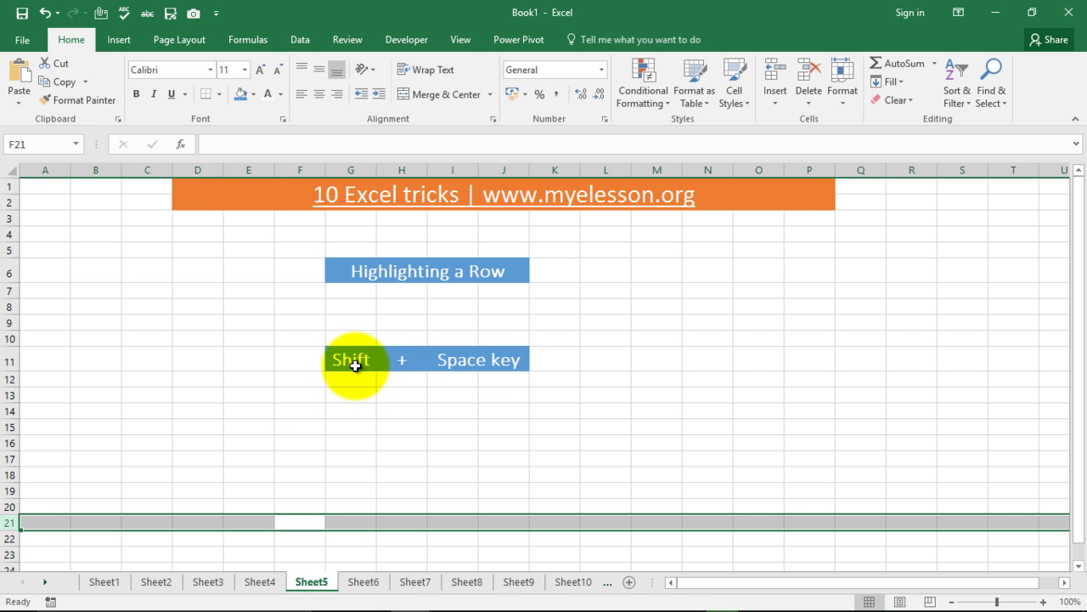
key("Up")
key("Up")
key("Up")
key("Up")
key("Up")
key("Up")
key("Up")
key("Up")
key("Up")
key("Up")
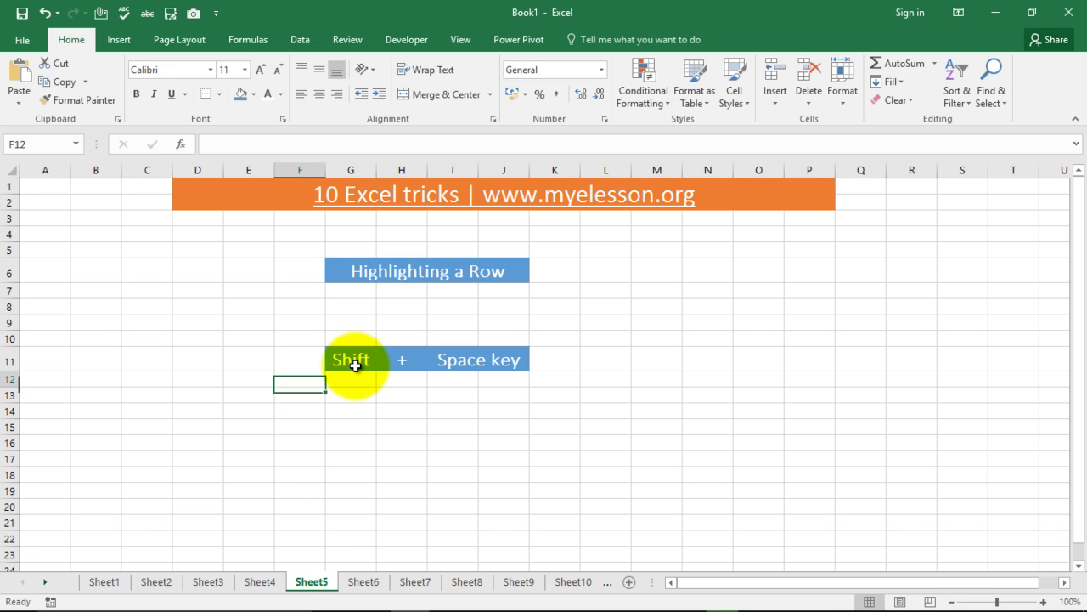
key("shift+space")
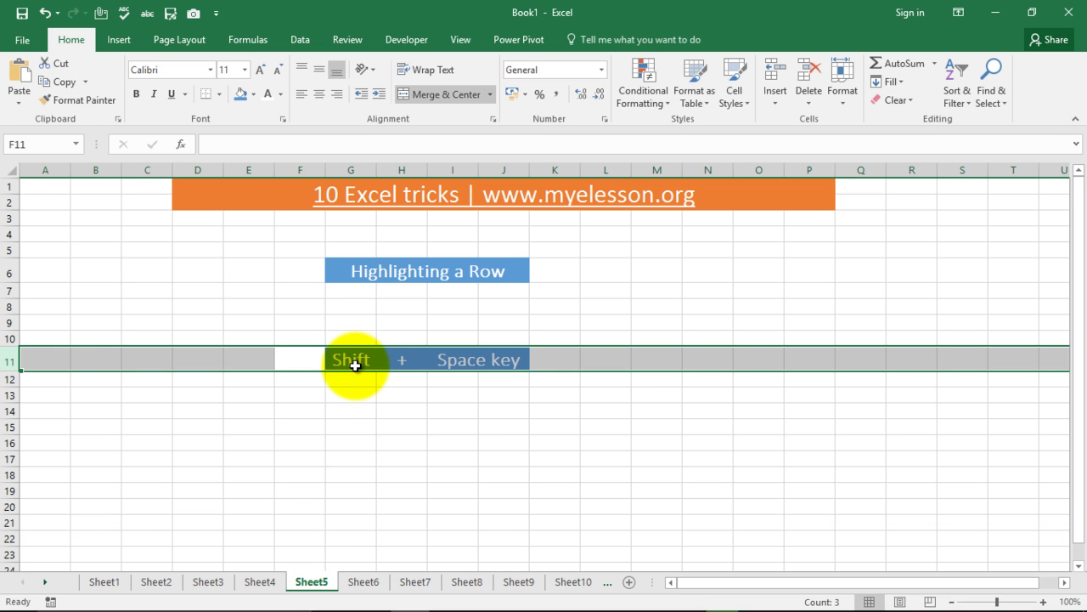
left_click(304, 356)
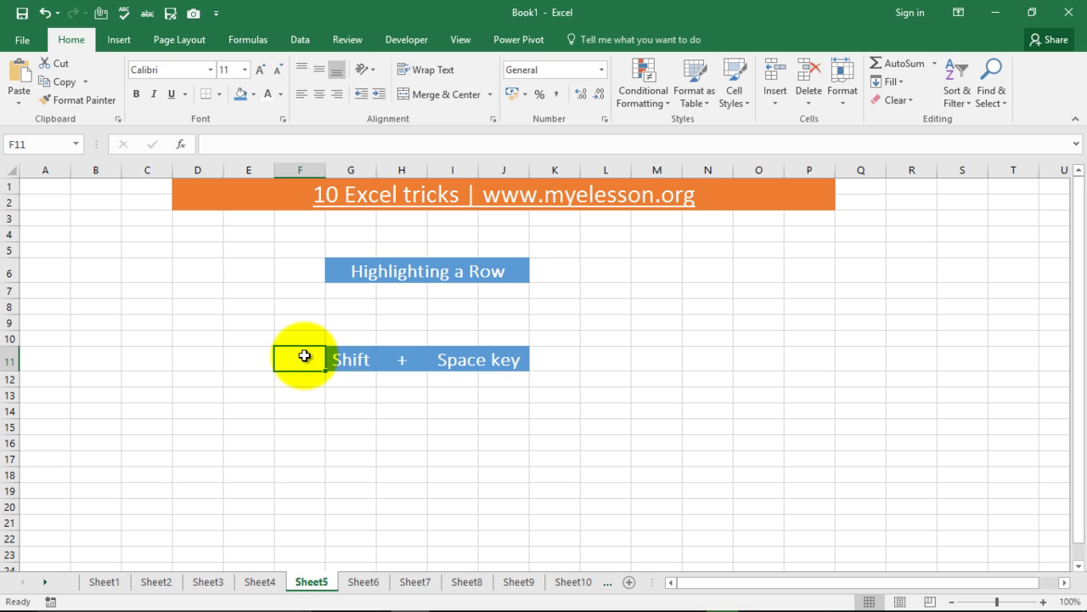
key("shift+space")
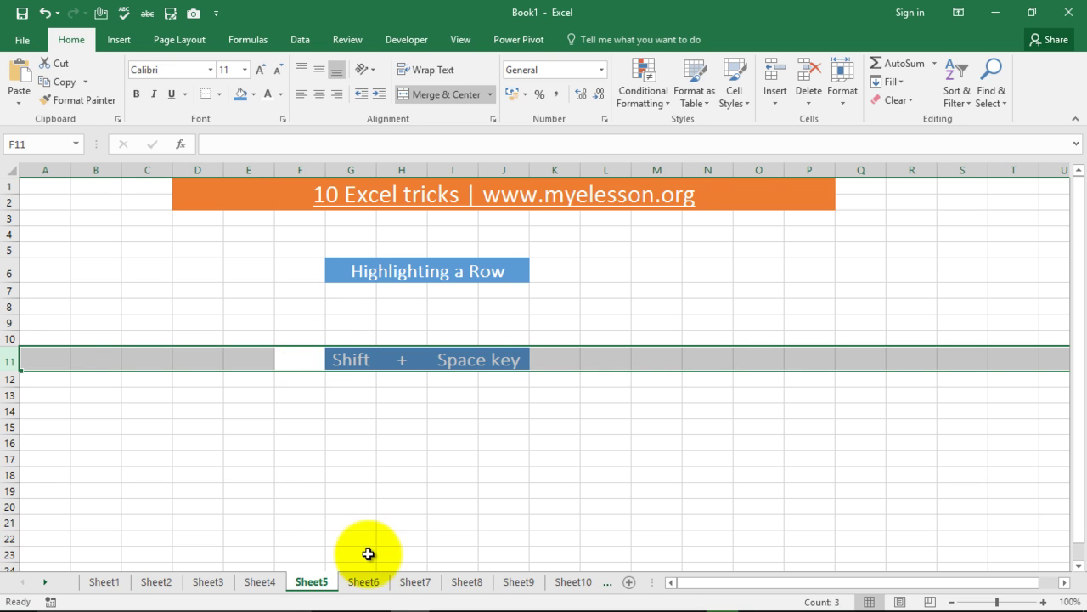
Step: Go through Sheet6 and move on to Sheet7's Removing a Row example
left_click(363, 584)
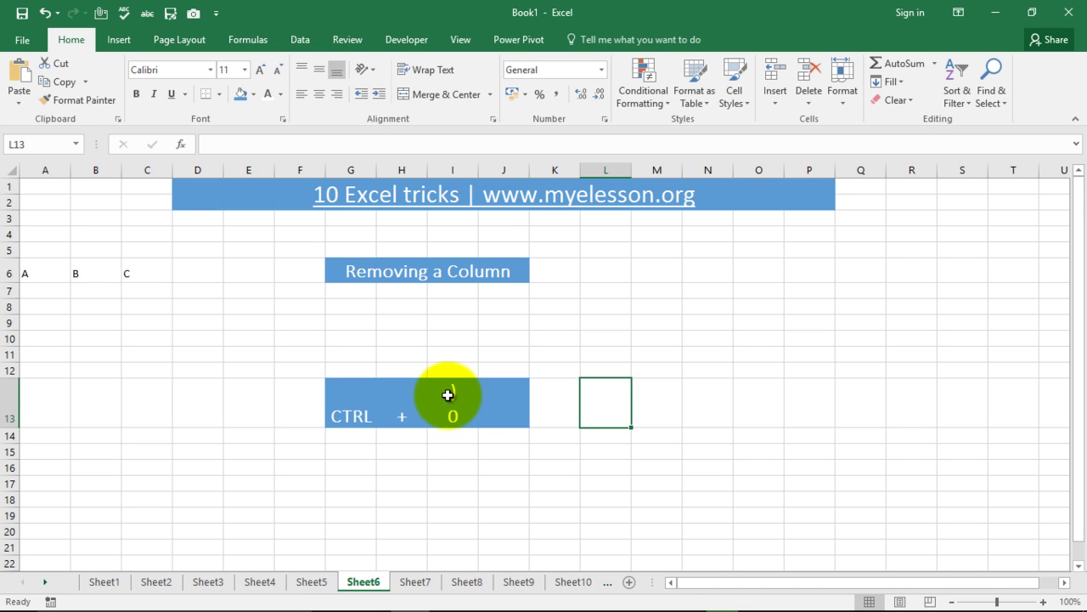
key("ctrl+Page_Down")
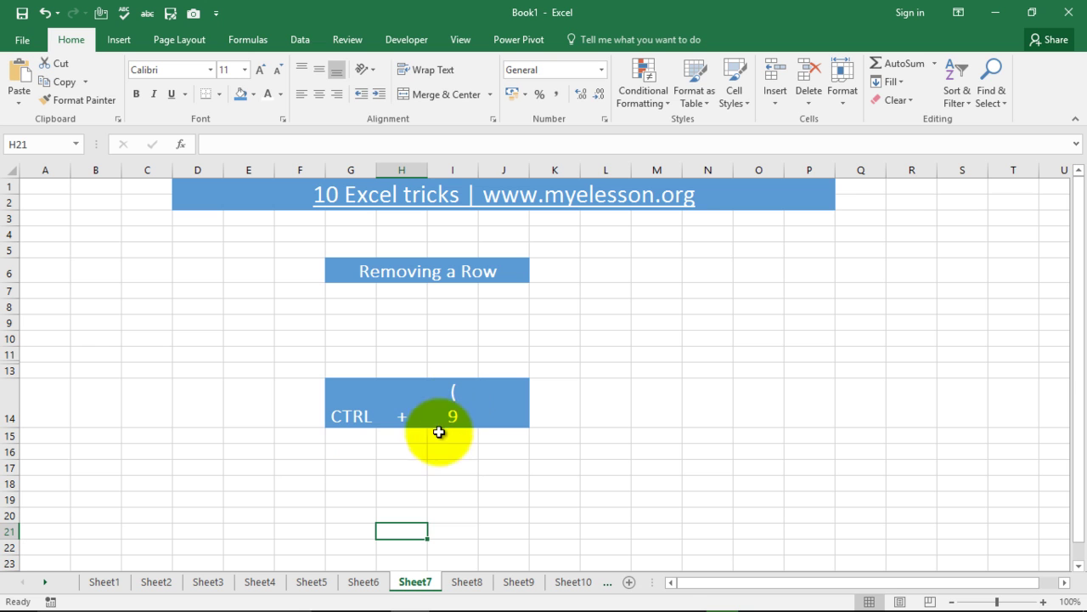
Step: Enter aaa in E10 on Sheet7, then hide row 10 with Ctrl+9
left_click(269, 333)
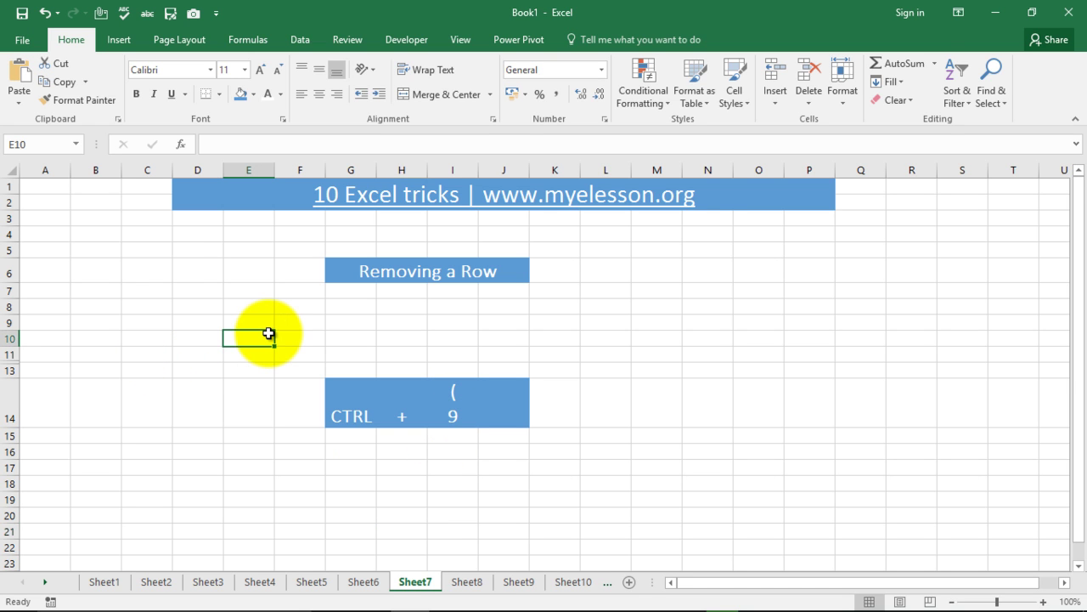
type("aaa")
key("Return")
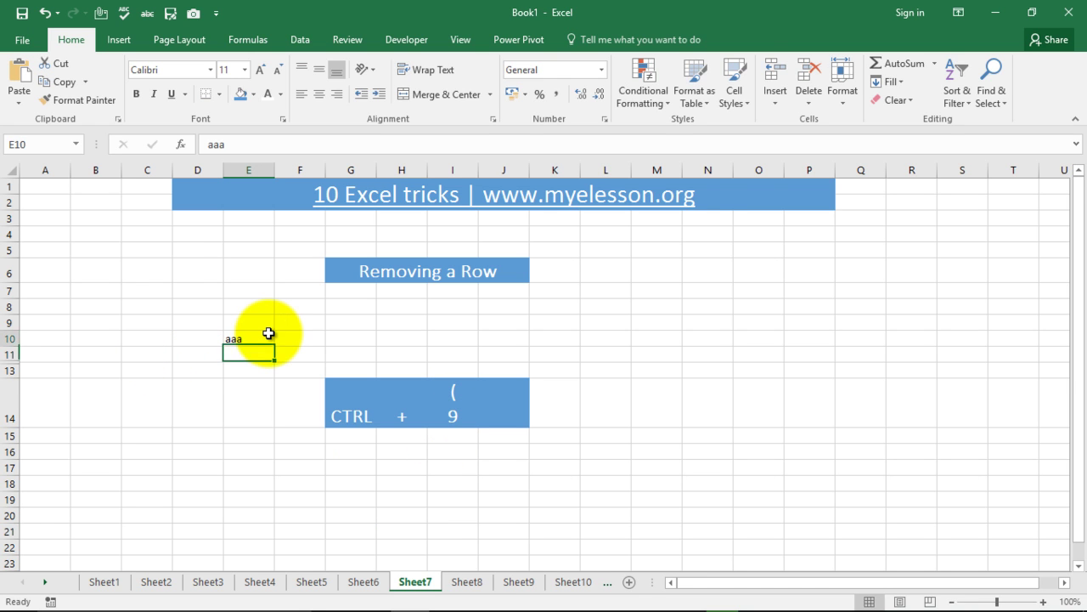
left_click(268, 333)
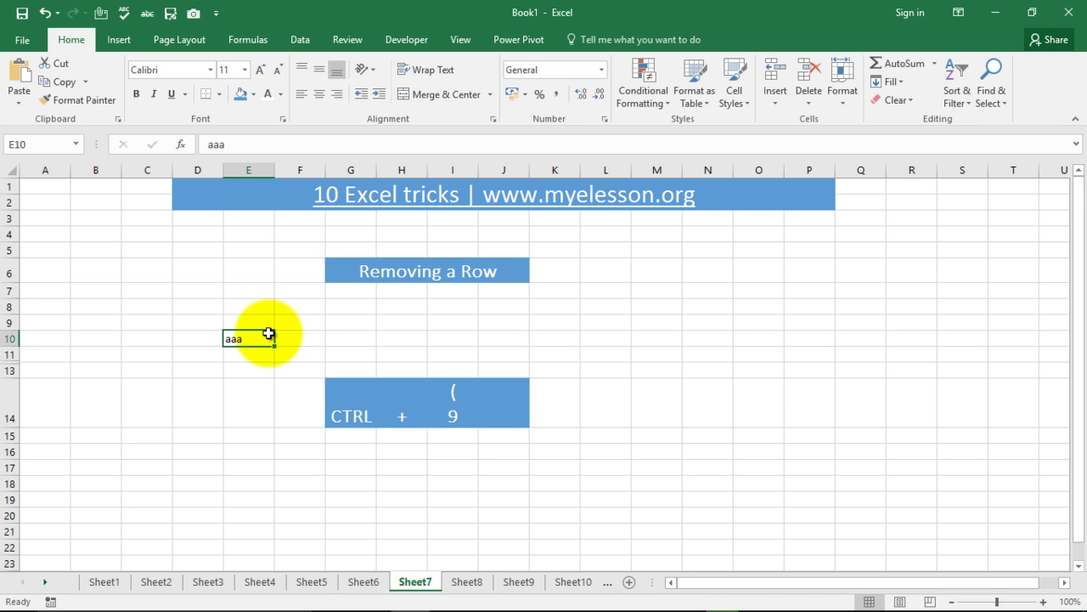
key("ctrl+9")
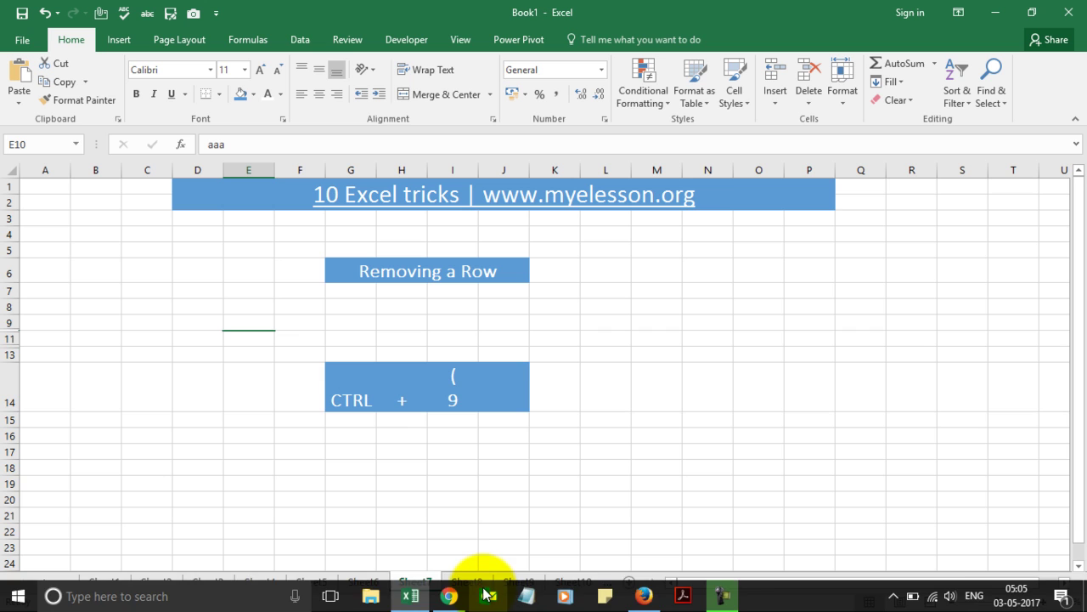
left_click(457, 548)
Step: On Sheet8, select J9 and toggle formula display on and back off with Ctrl+`
left_click(469, 583)
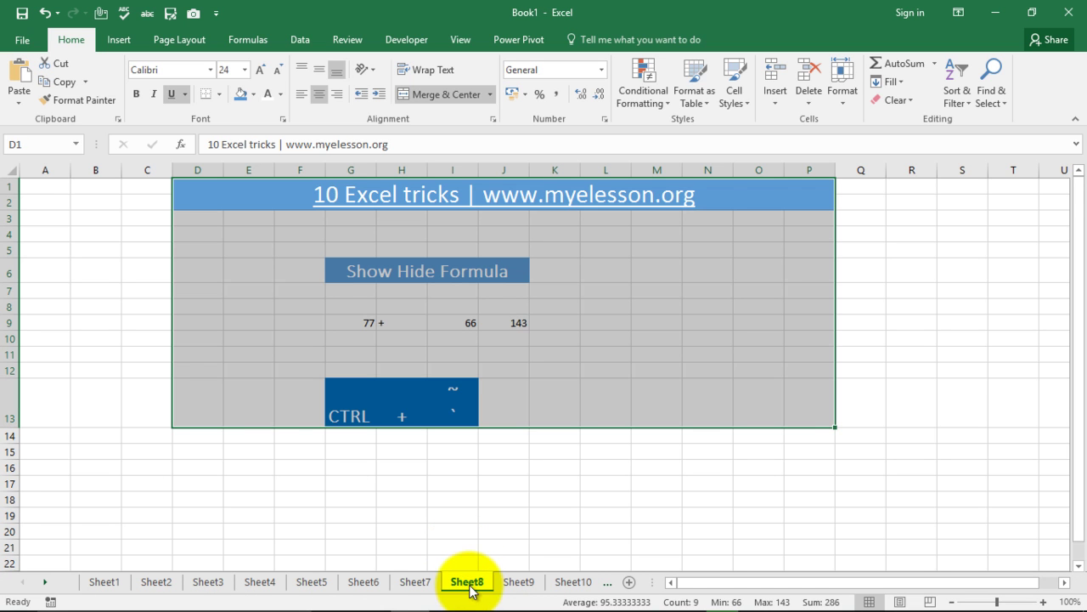
left_click(512, 353)
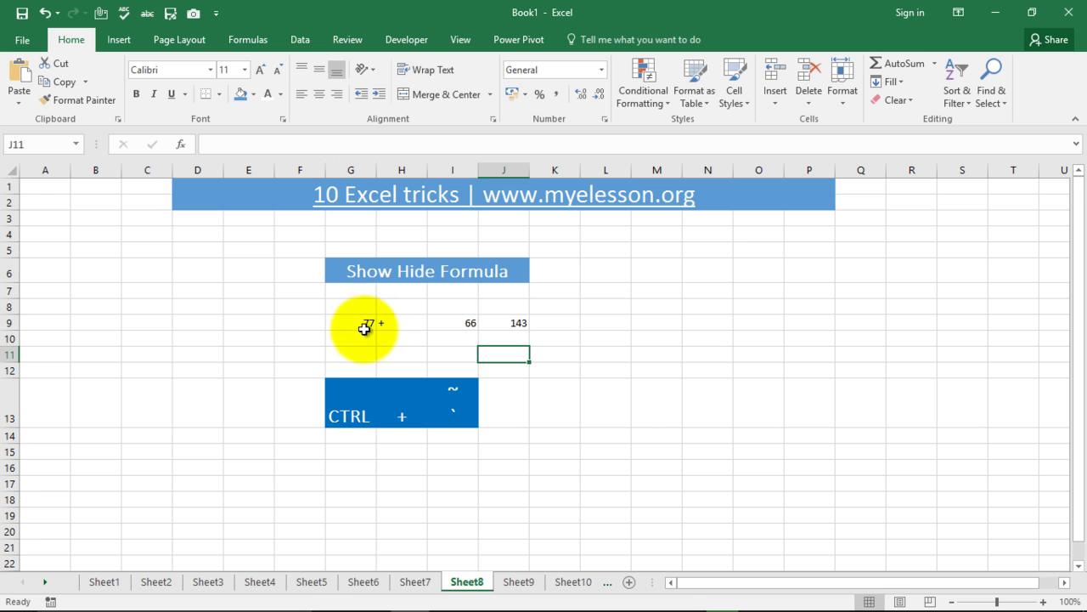
left_click(509, 322)
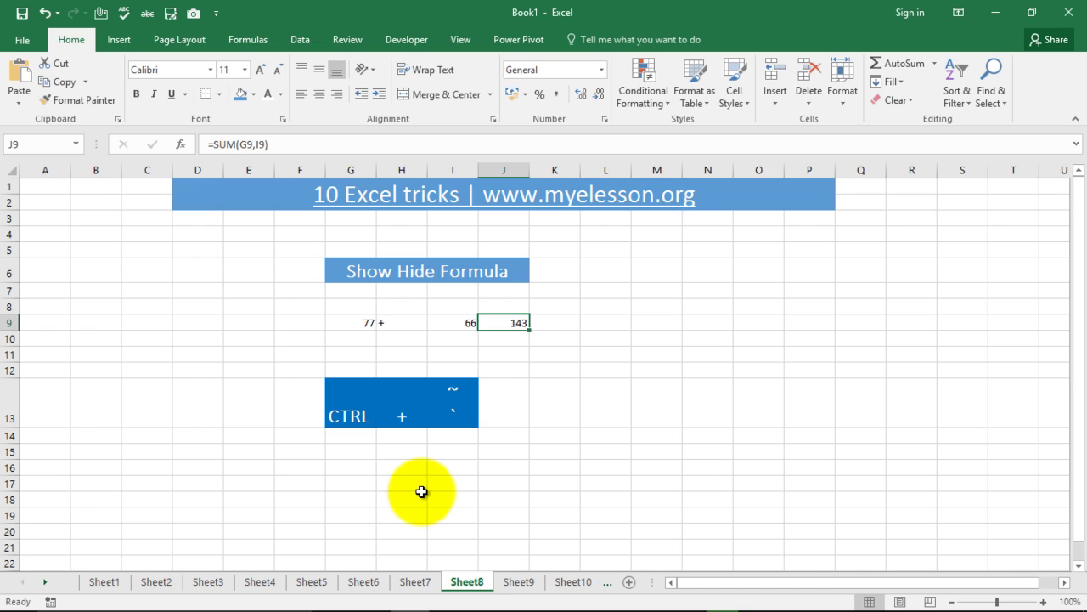
key("ctrl+grave")
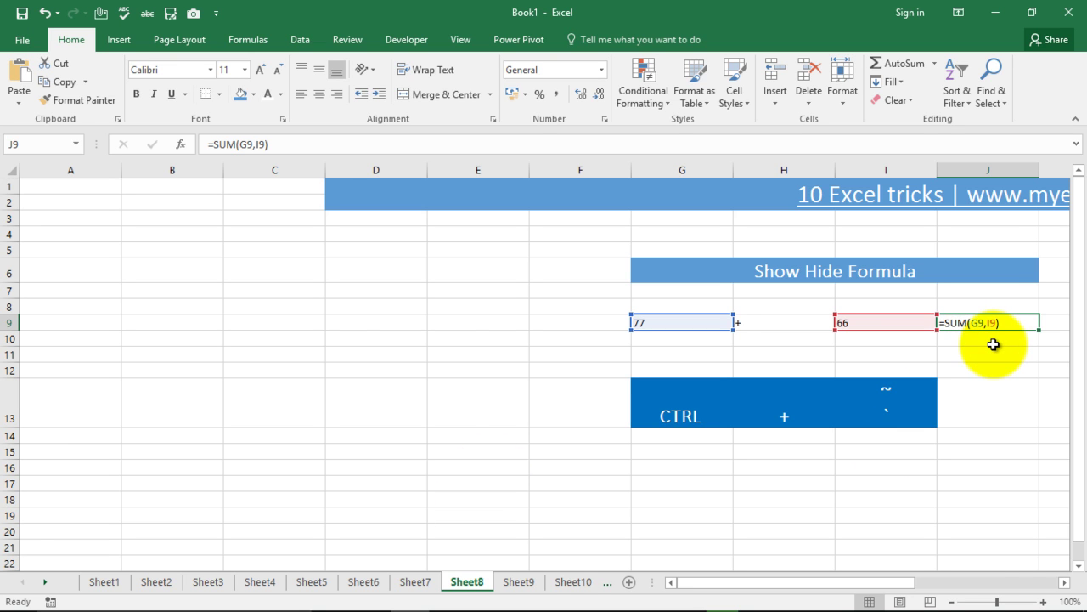
key("ctrl+grave")
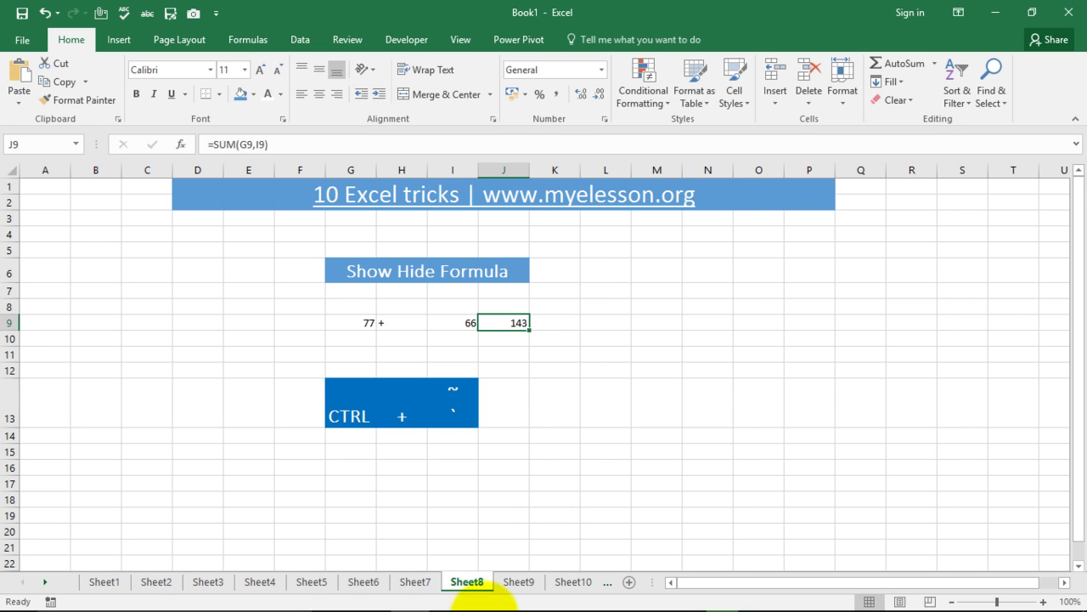
mouse_move(506, 585)
key("ctrl+Page_Down")
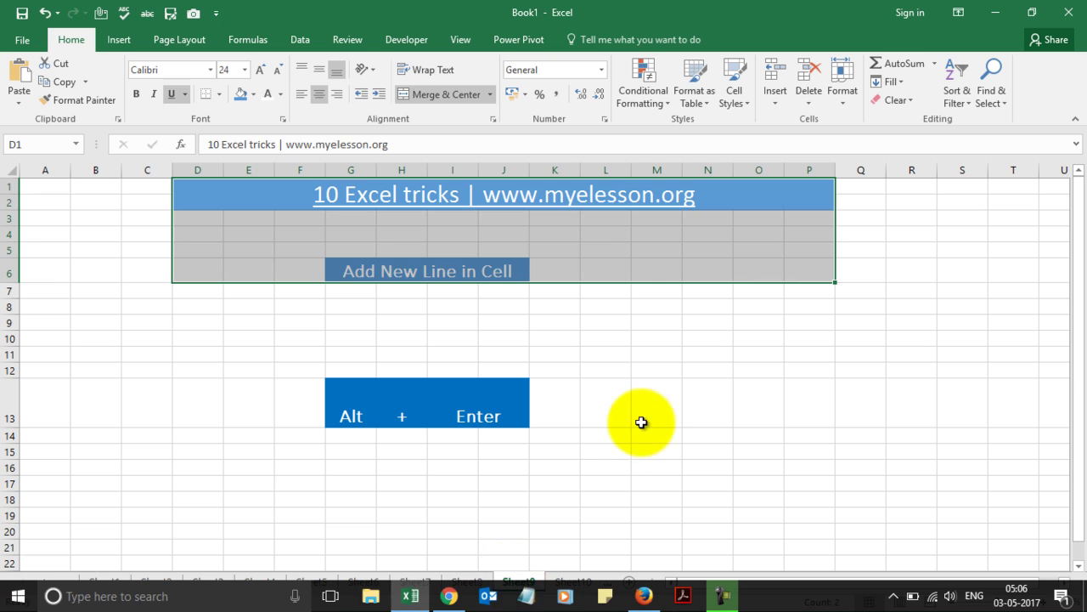
Step: Inspect the two-line text in I14 on the Removing a Row sheet, then return
left_click(641, 422)
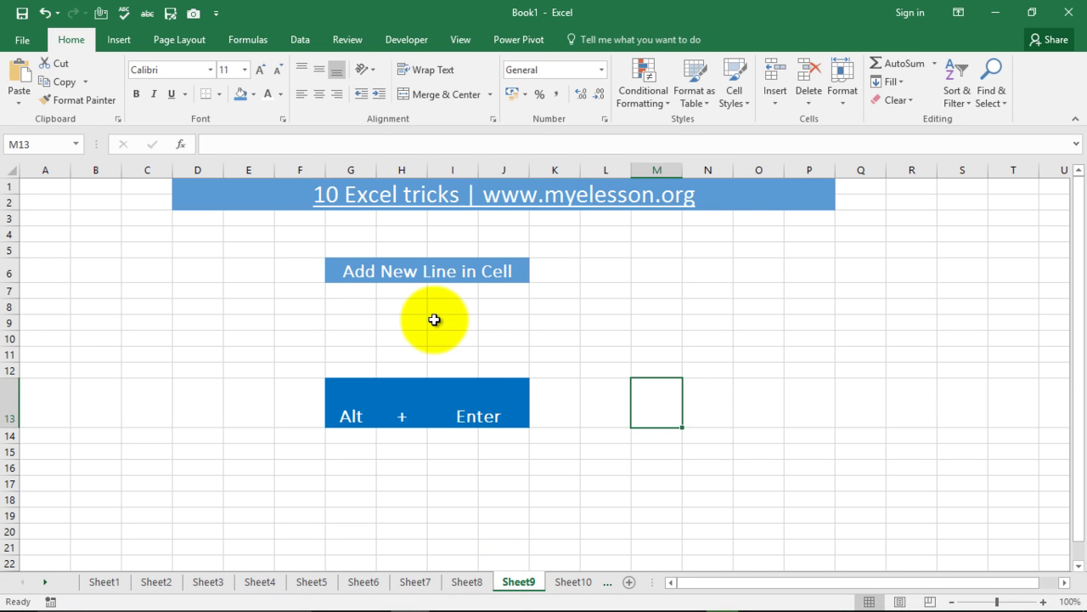
left_click(415, 582)
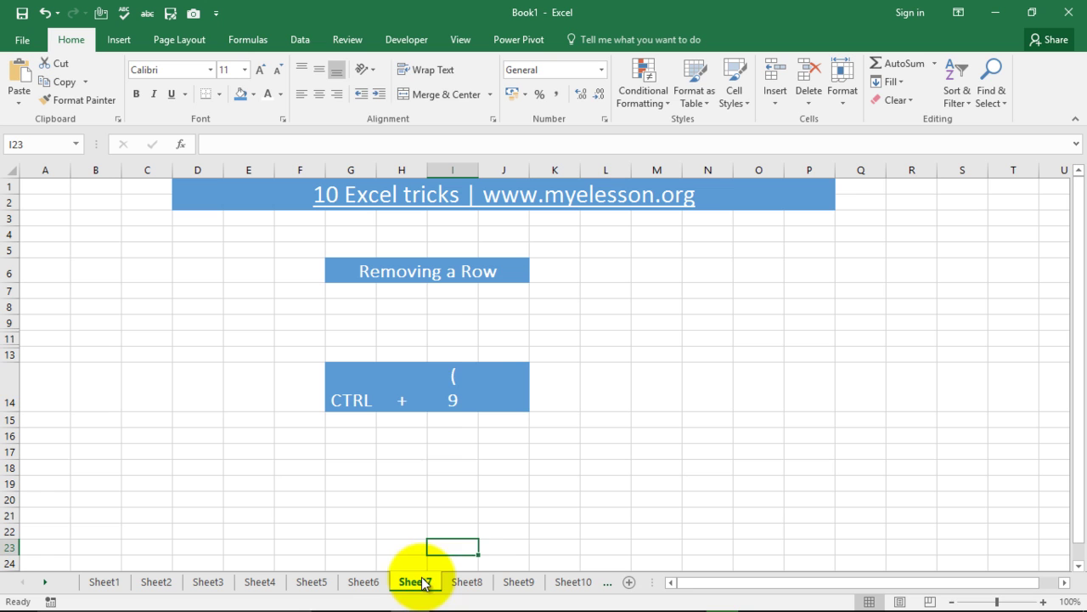
left_click(459, 376)
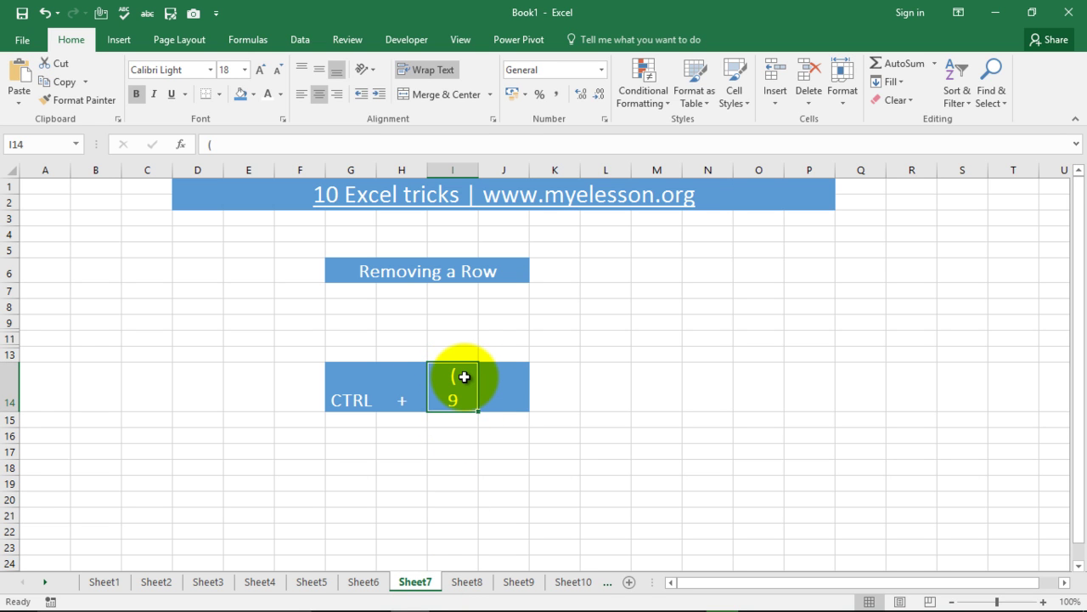
left_click(466, 583)
left_click(510, 582)
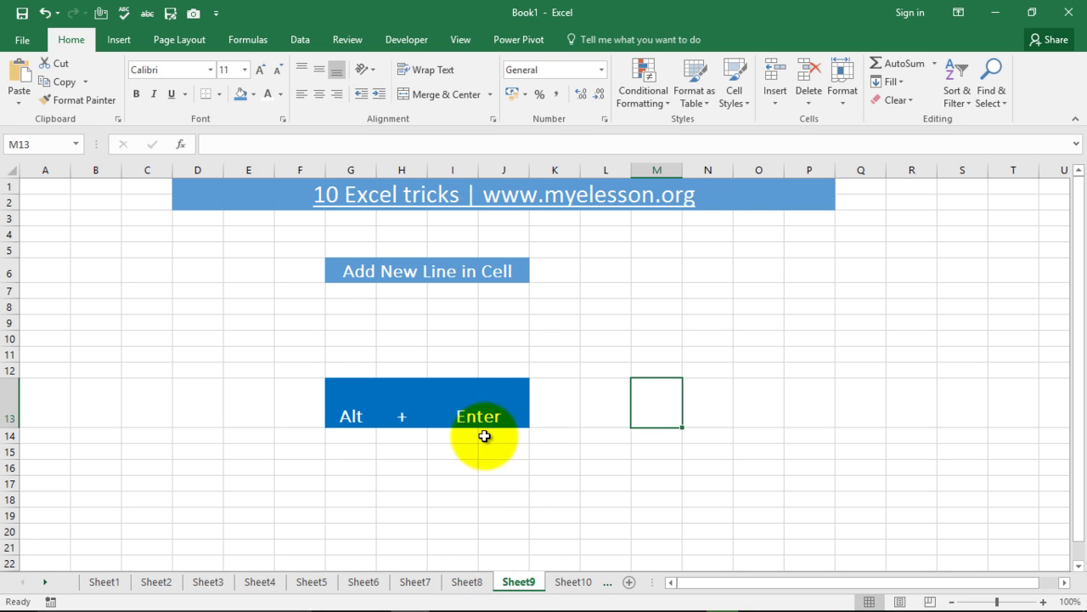
Step: Enter A as the first line in cell H9
left_click(404, 326)
type("A")
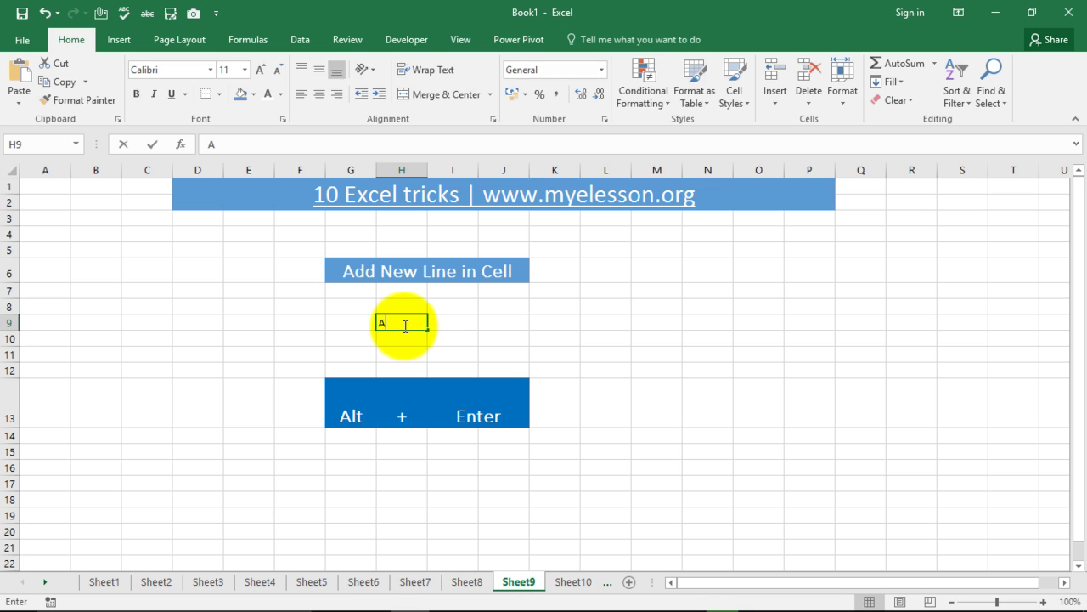
key("Return")
key("Up")
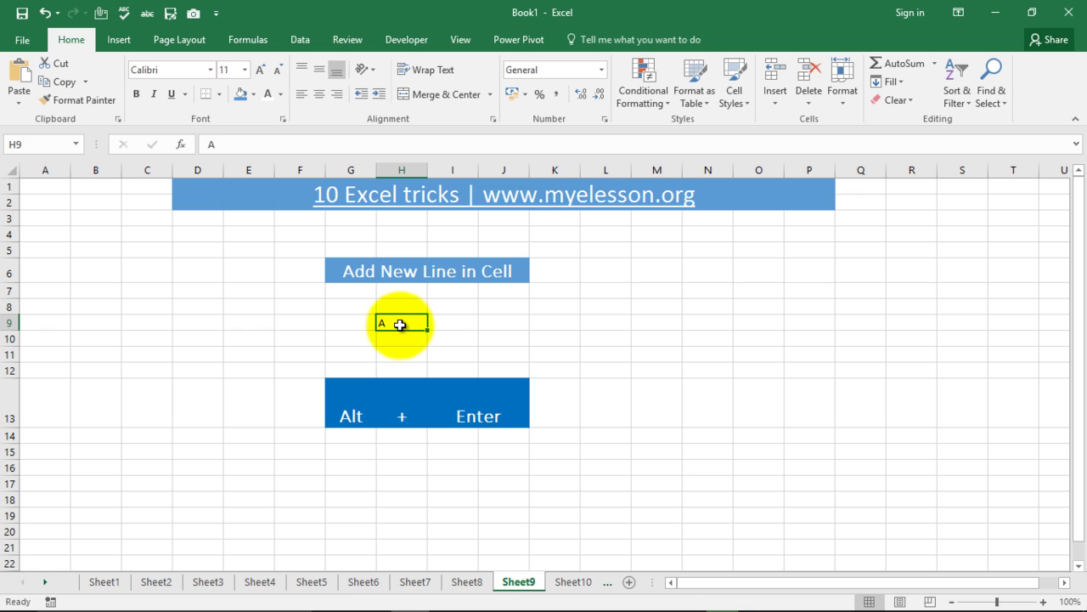
double_click(403, 325)
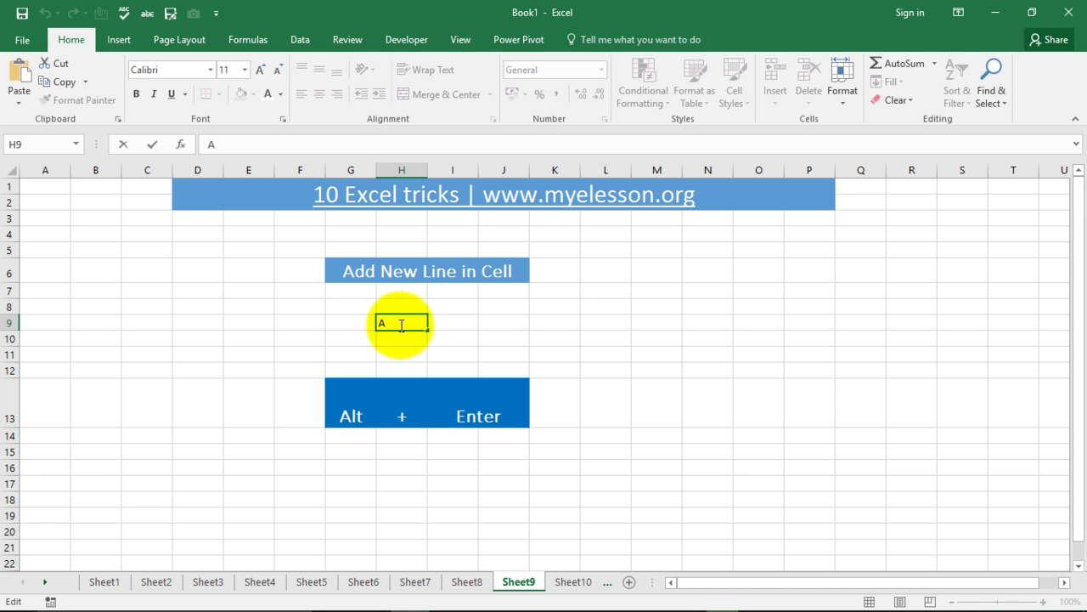
key("Escape")
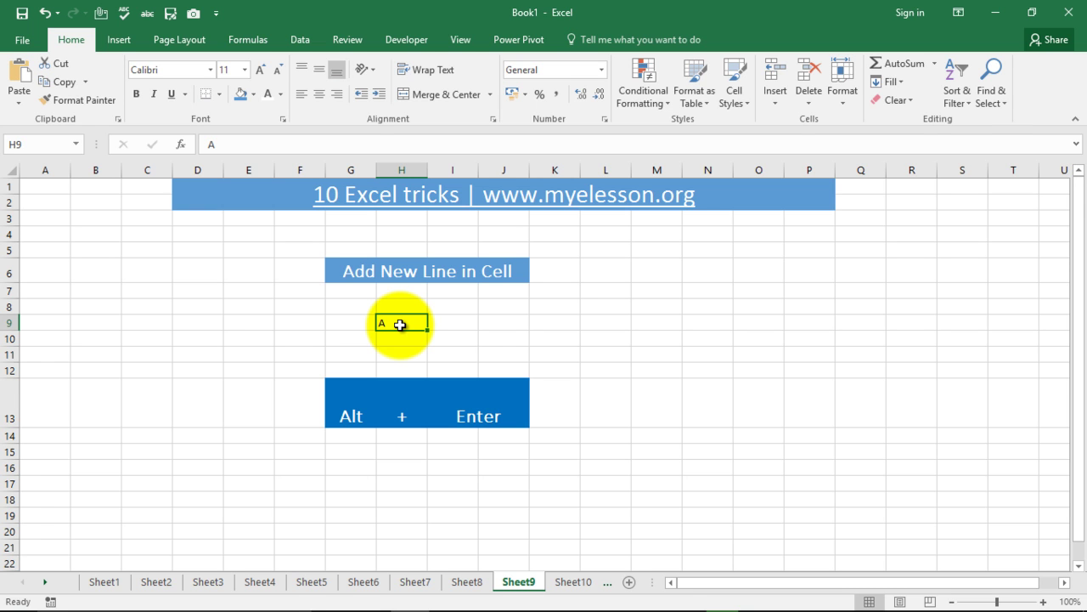
Step: Add B and C on new lines in H9 below A with Alt+Enter
double_click(400, 324)
key("alt+Return")
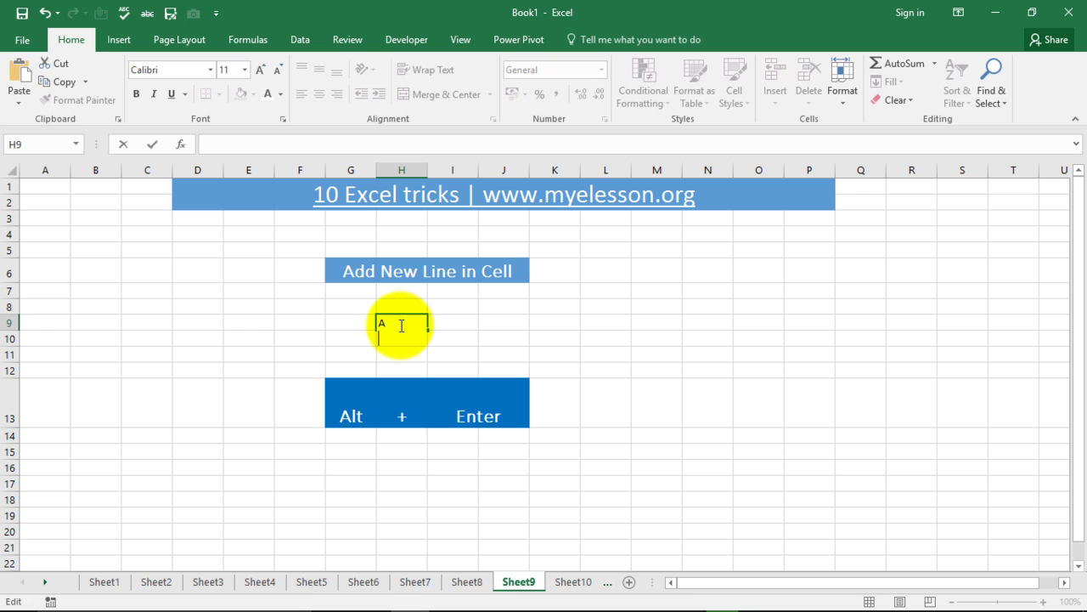
type("B")
key("alt+Return")
type("C")
key("ctrl+Return")
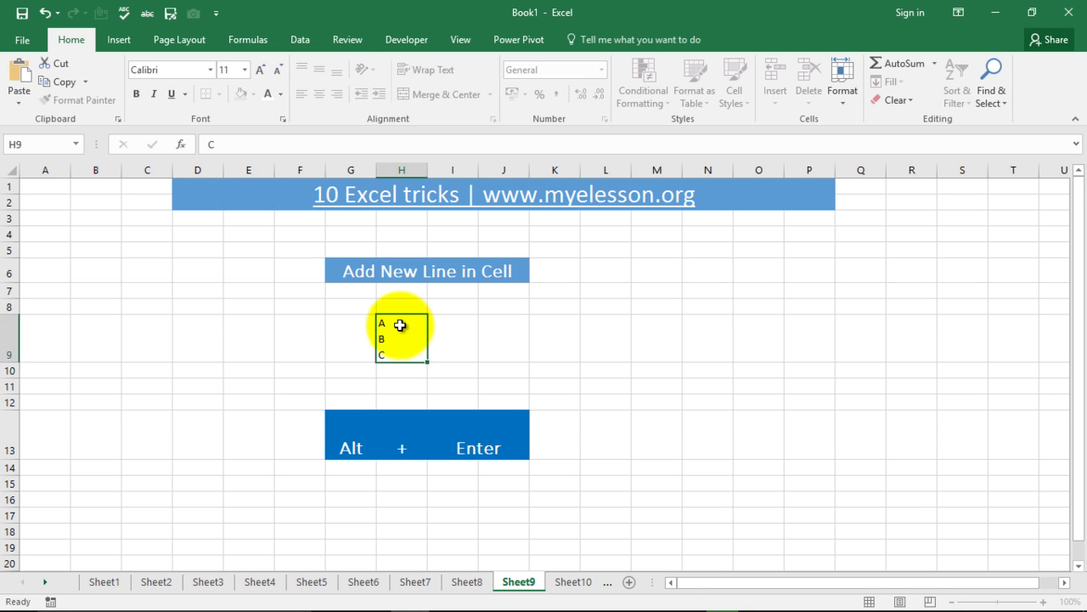
key("Down")
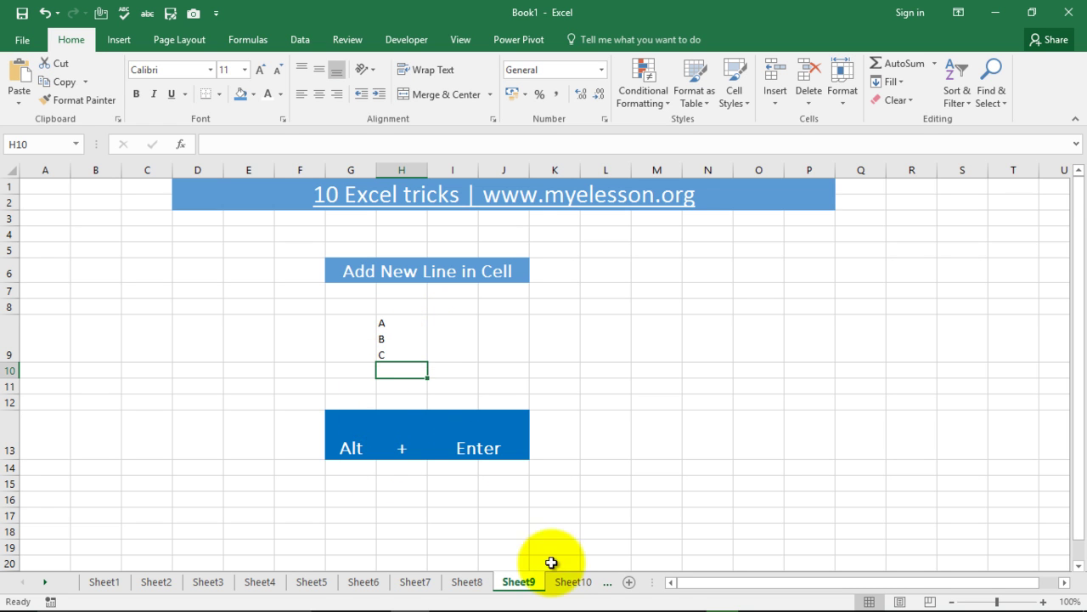
Step: On Sheet10, copy the Copy Style heading's formatting from G6 onto G13 with Format Painter
left_click(572, 584)
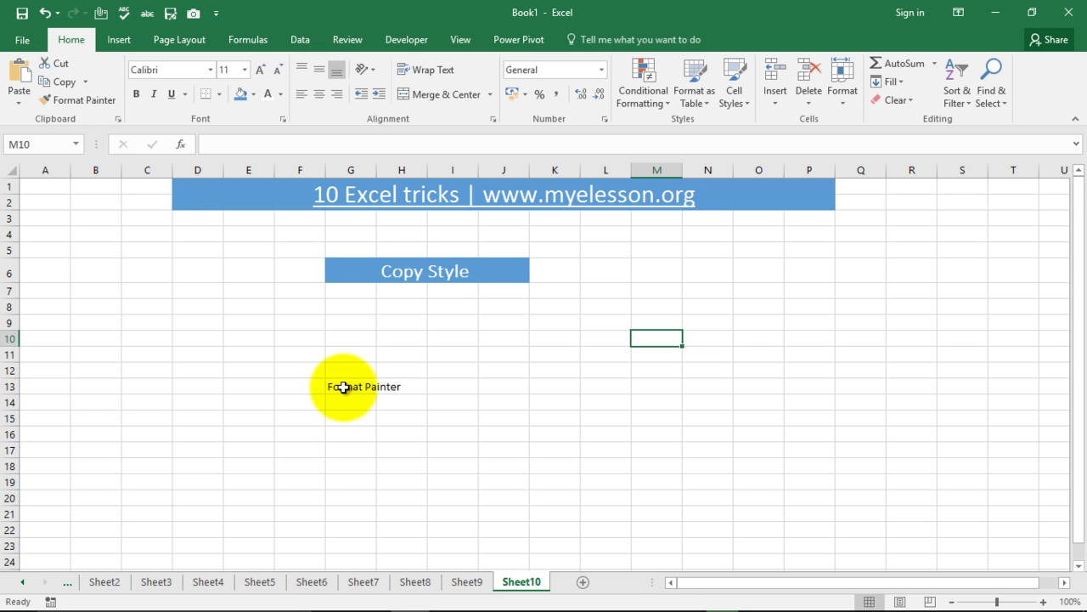
left_click(358, 271)
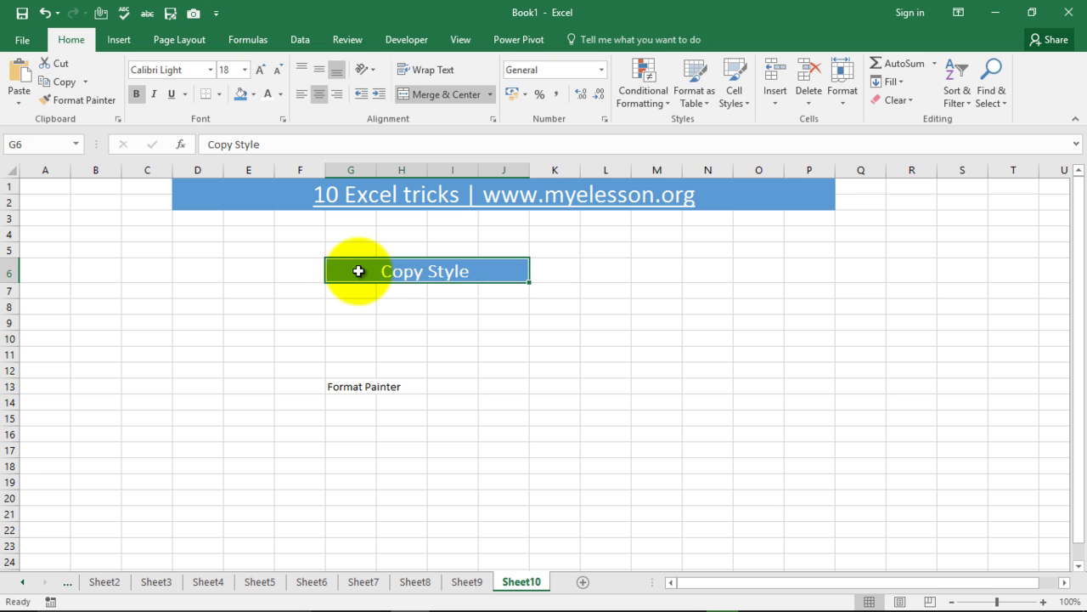
left_click(93, 98)
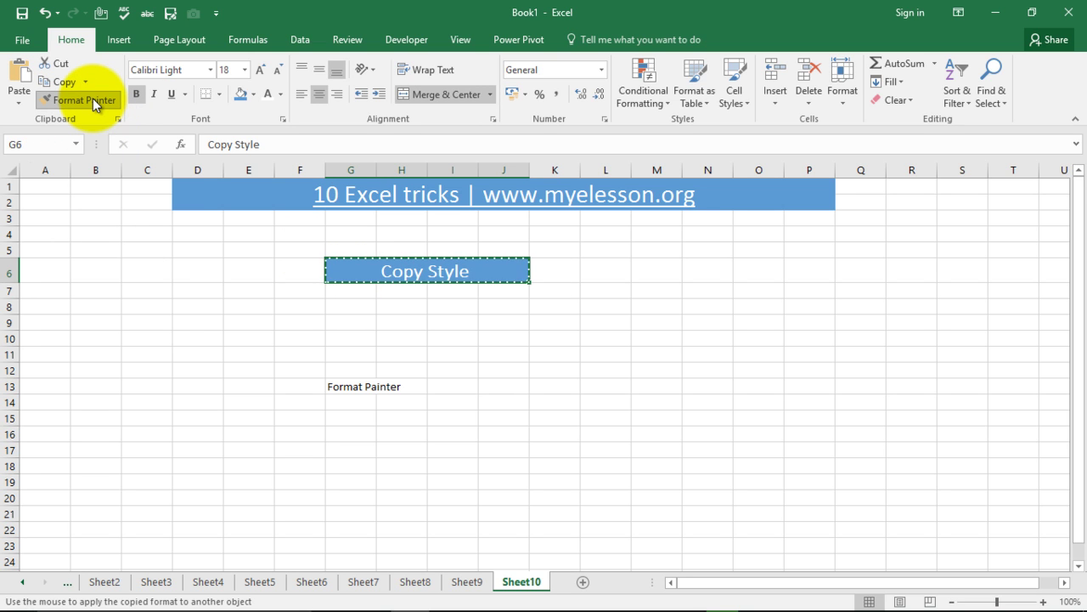
left_click(340, 381)
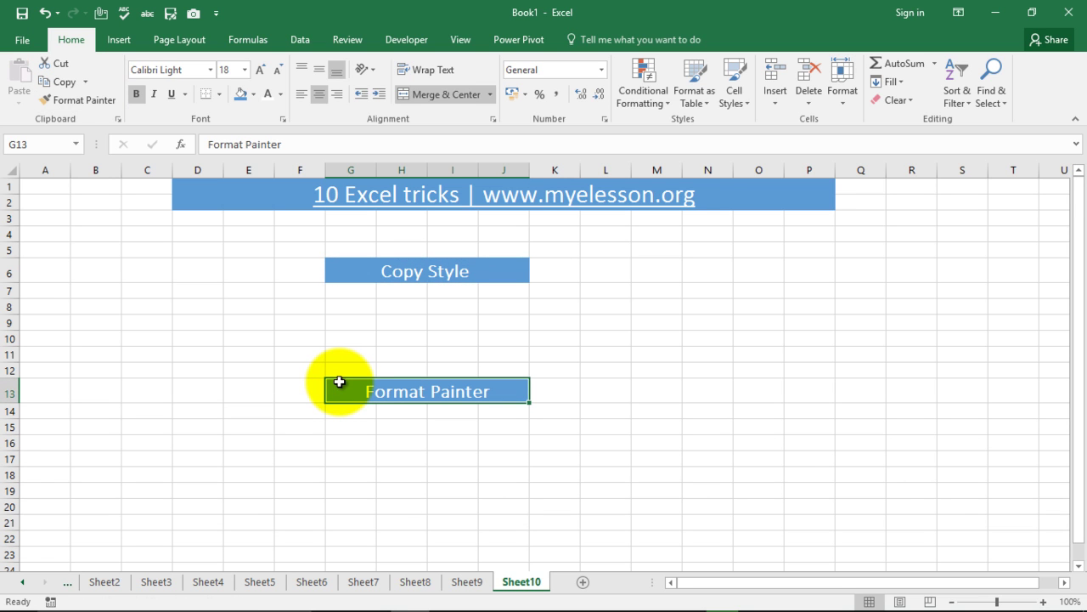